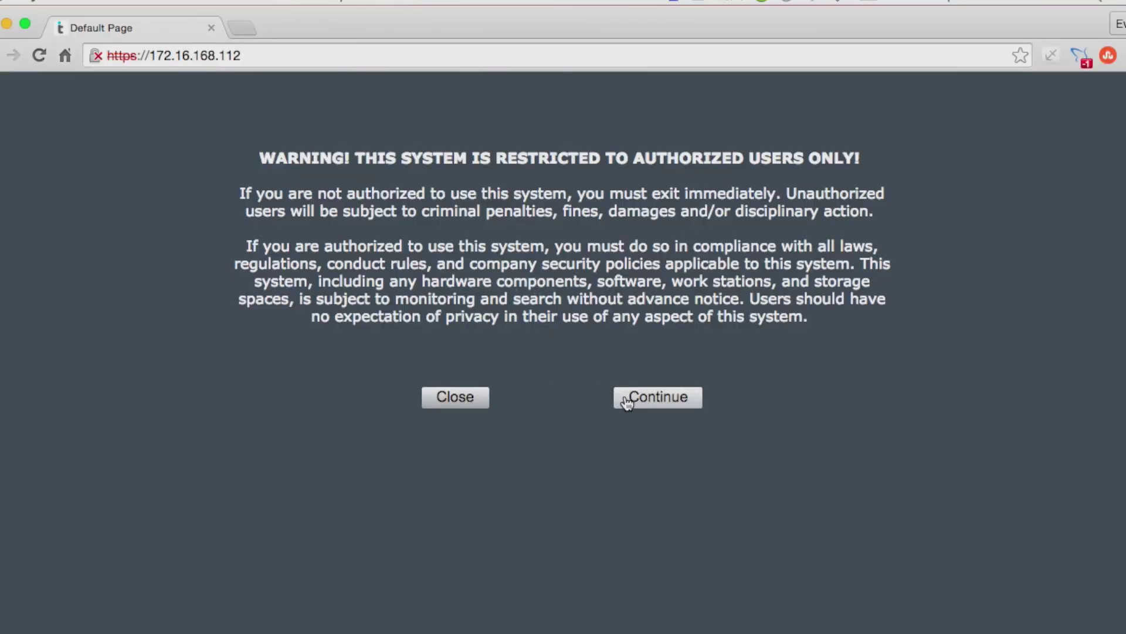
Step: Accept the security warning and sign in with the administrator username and password
left_click(627, 394)
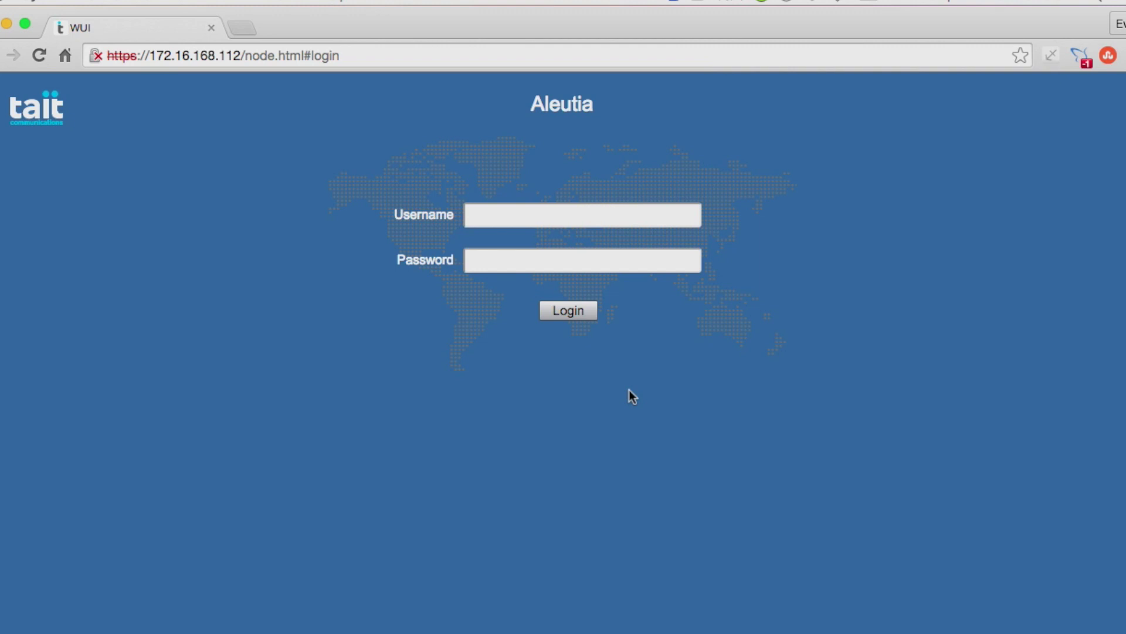
left_click(528, 223)
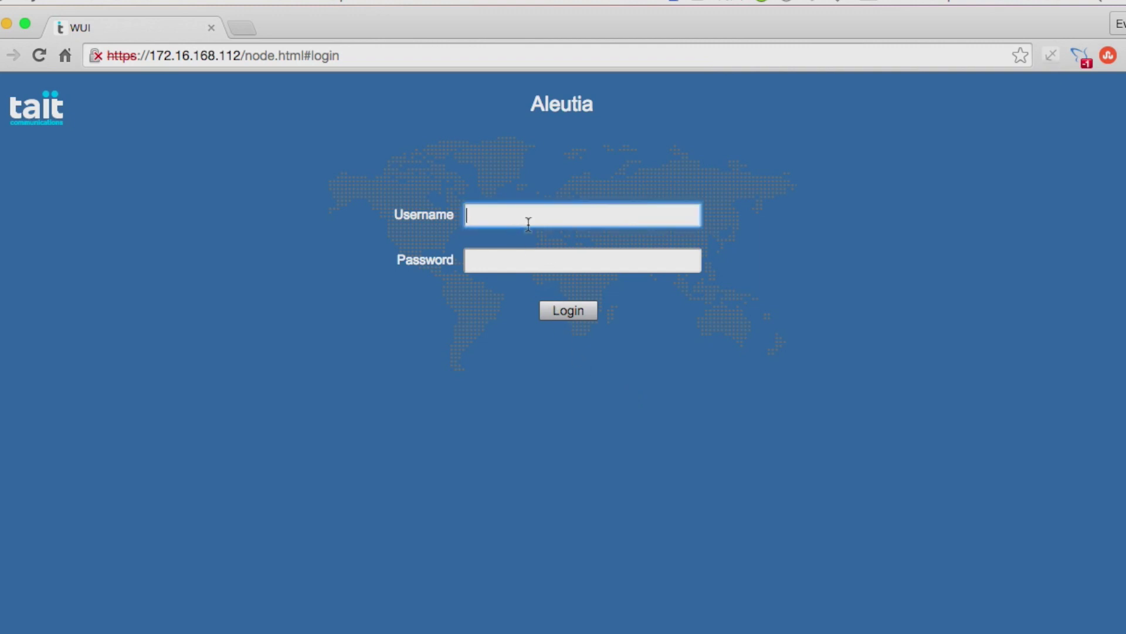
type("admin")
key("Tab")
type("tait")
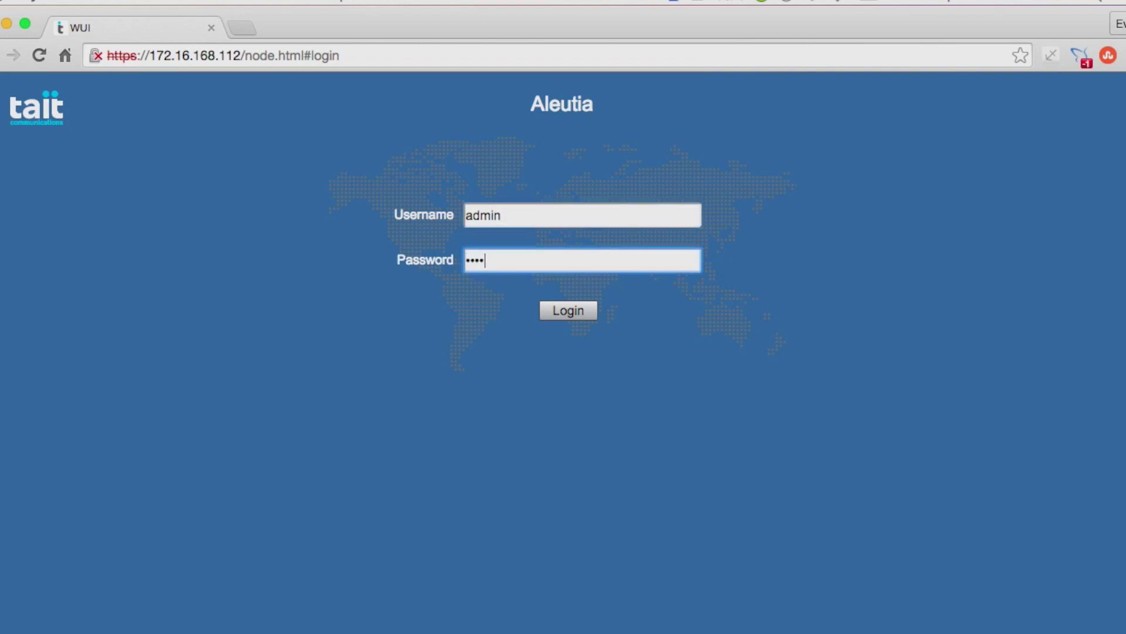
key("Return")
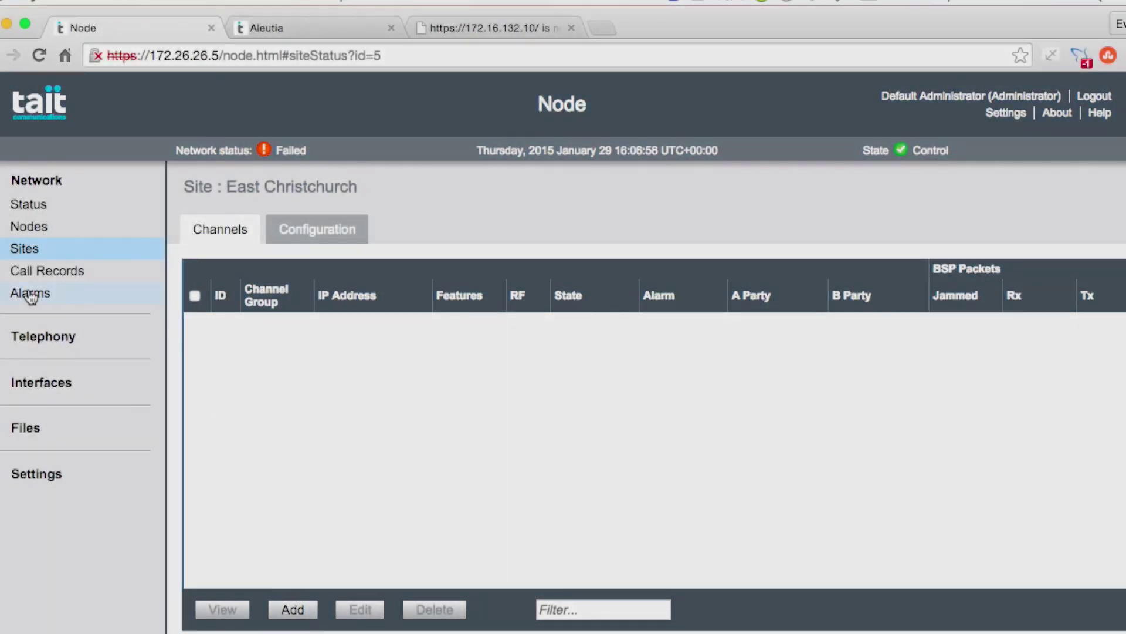
Step: Under Sites > East Christchurch, add and save a new channel at IP address 172.27.1.150
left_click(24, 249)
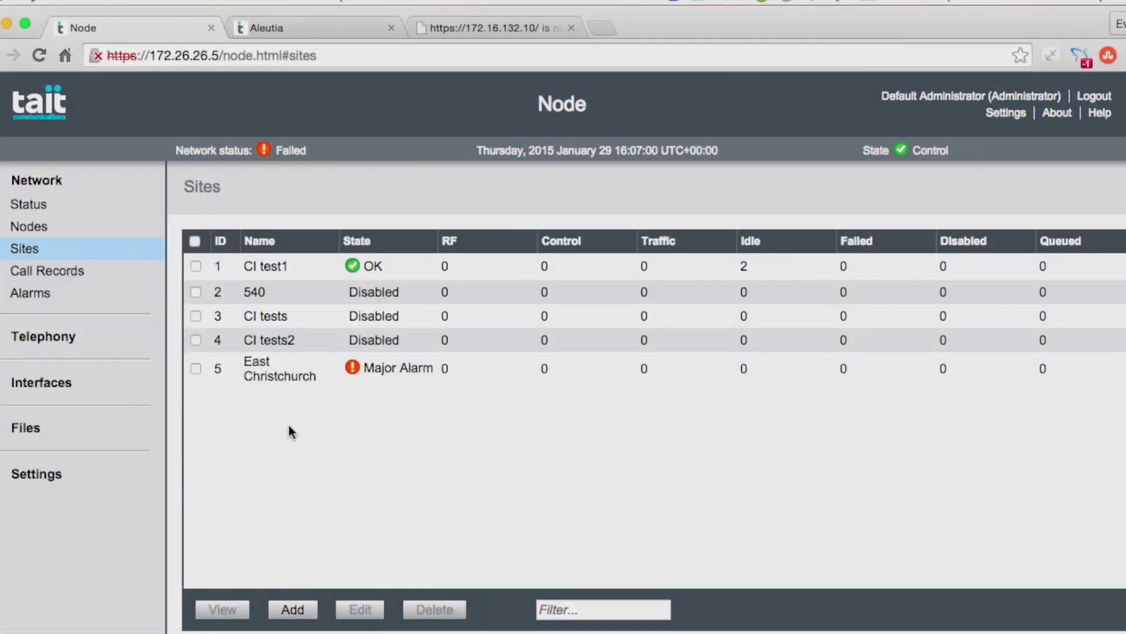
left_click(261, 376)
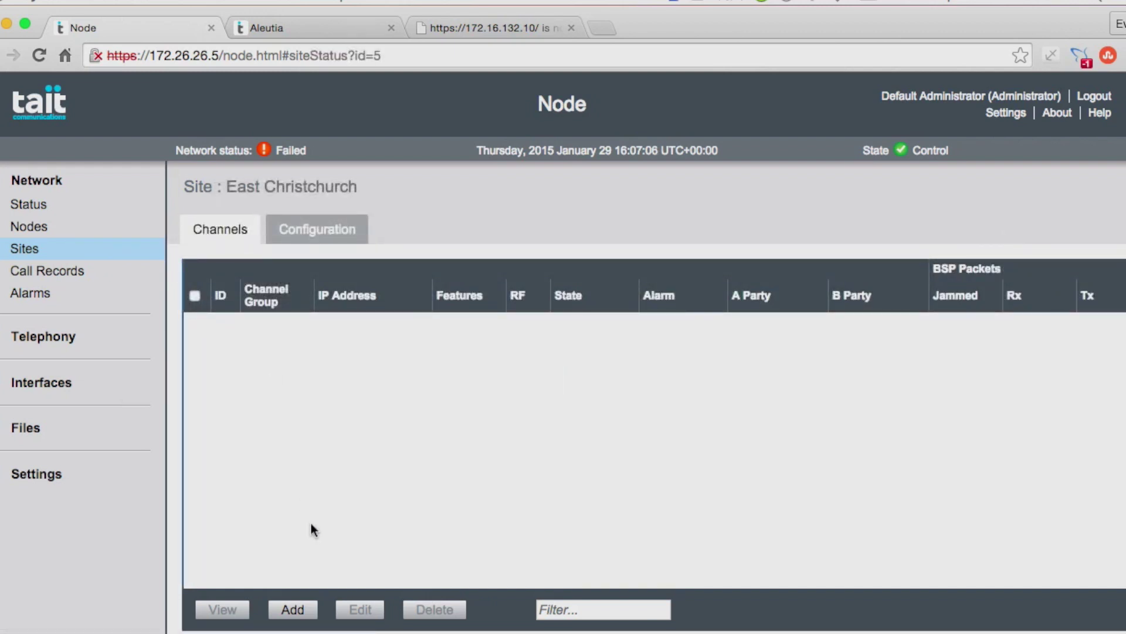
left_click(299, 608)
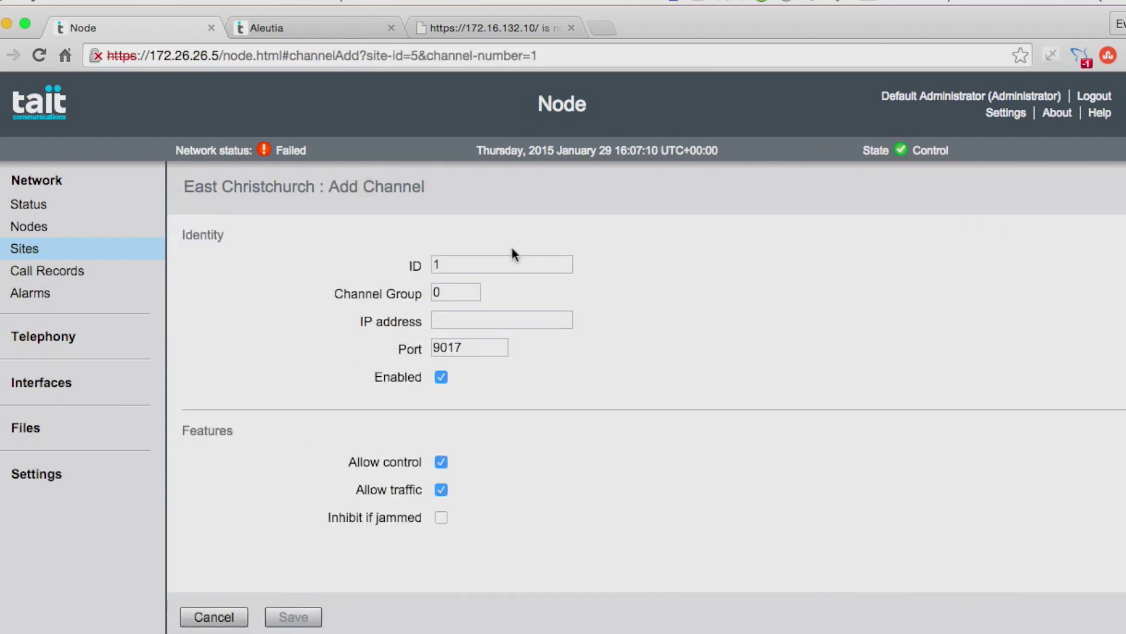
left_click(444, 321)
type("172")
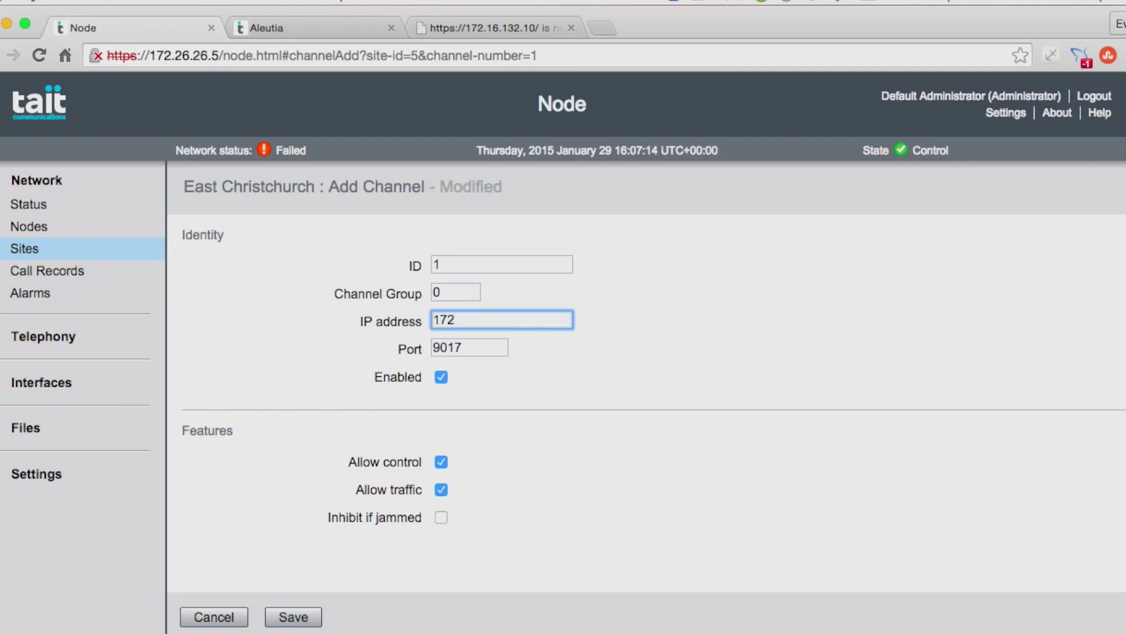
type(".27.1.150")
left_click(436, 293)
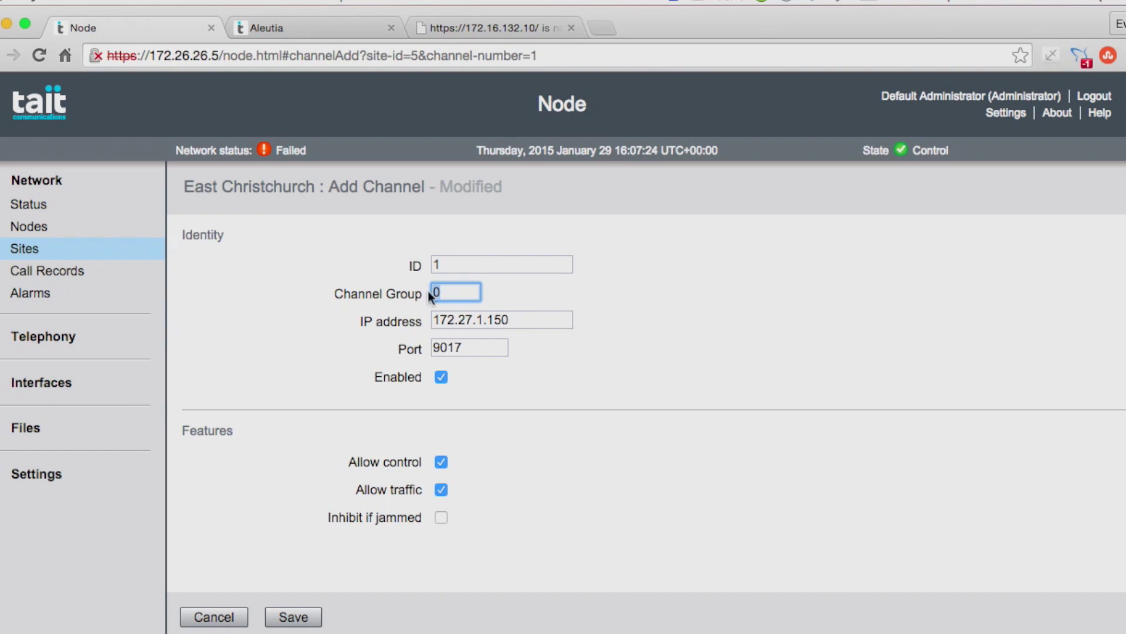
left_click(299, 617)
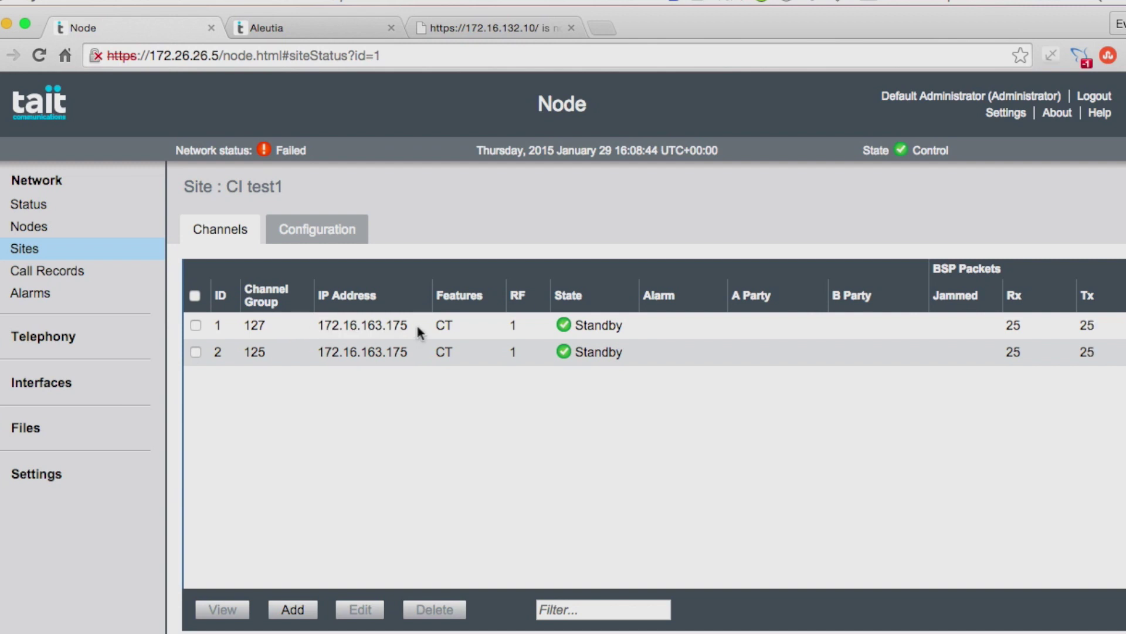
Step: Edit East Christchurch channel 1 to change its channel group from 10 to 127, and save
left_click(26, 250)
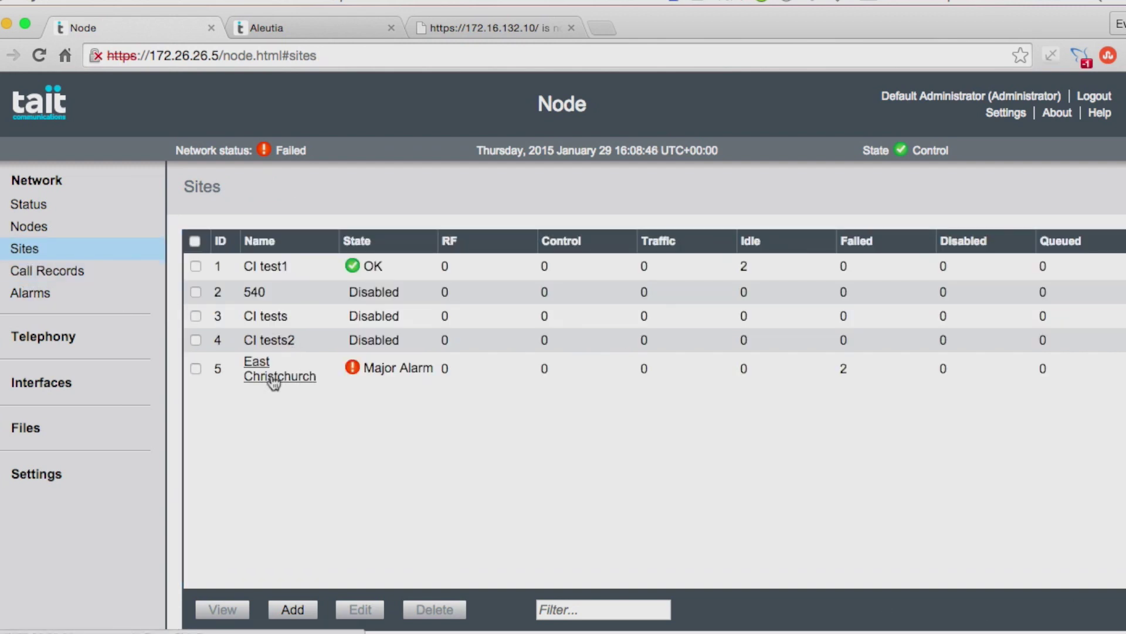
left_click(287, 376)
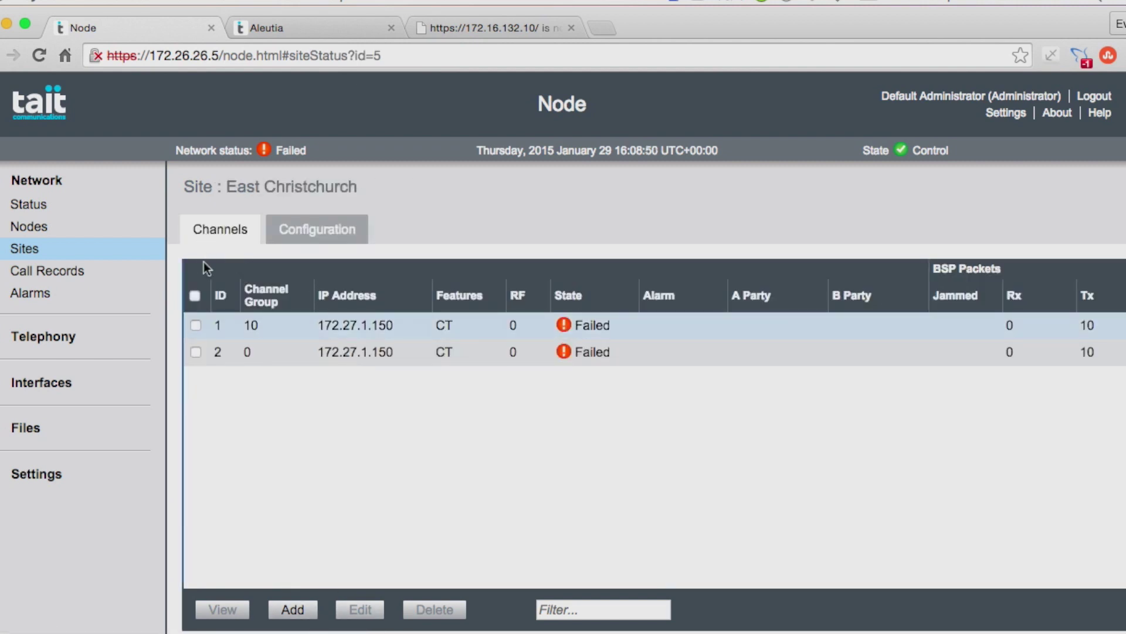
left_click(202, 327)
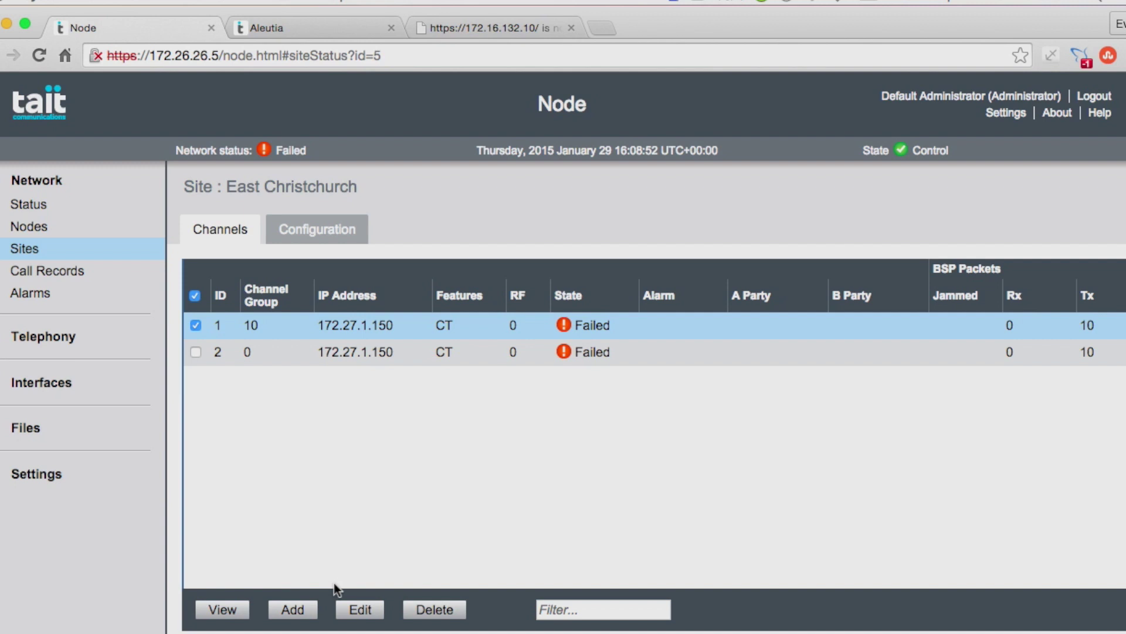
left_click(360, 610)
left_click(466, 289)
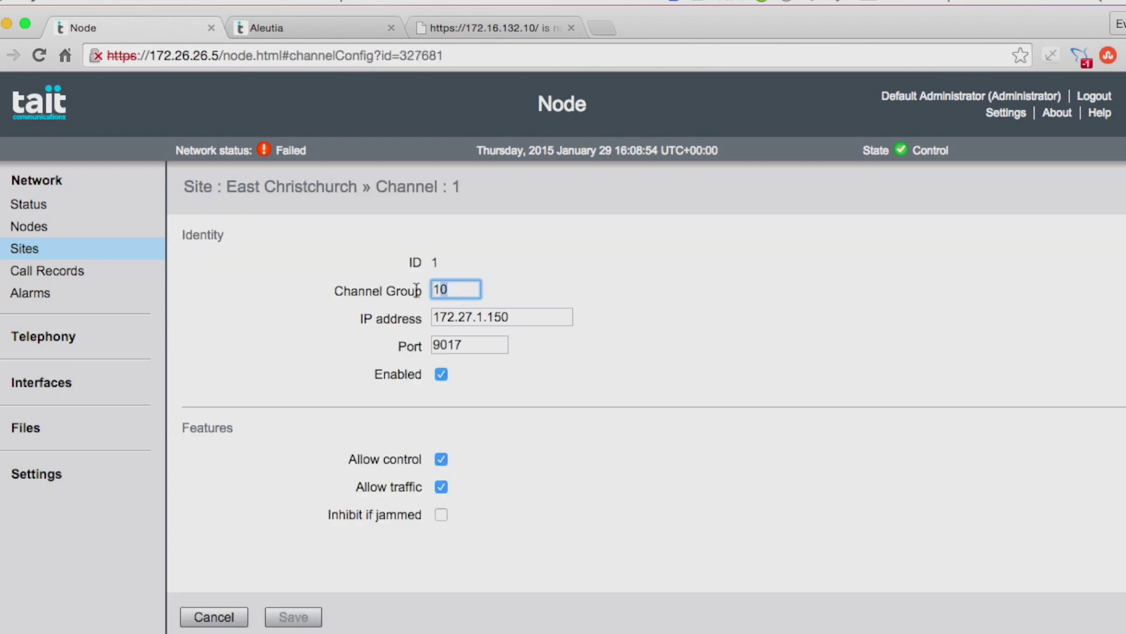
key("BackSpace")
key("BackSpace")
type("127")
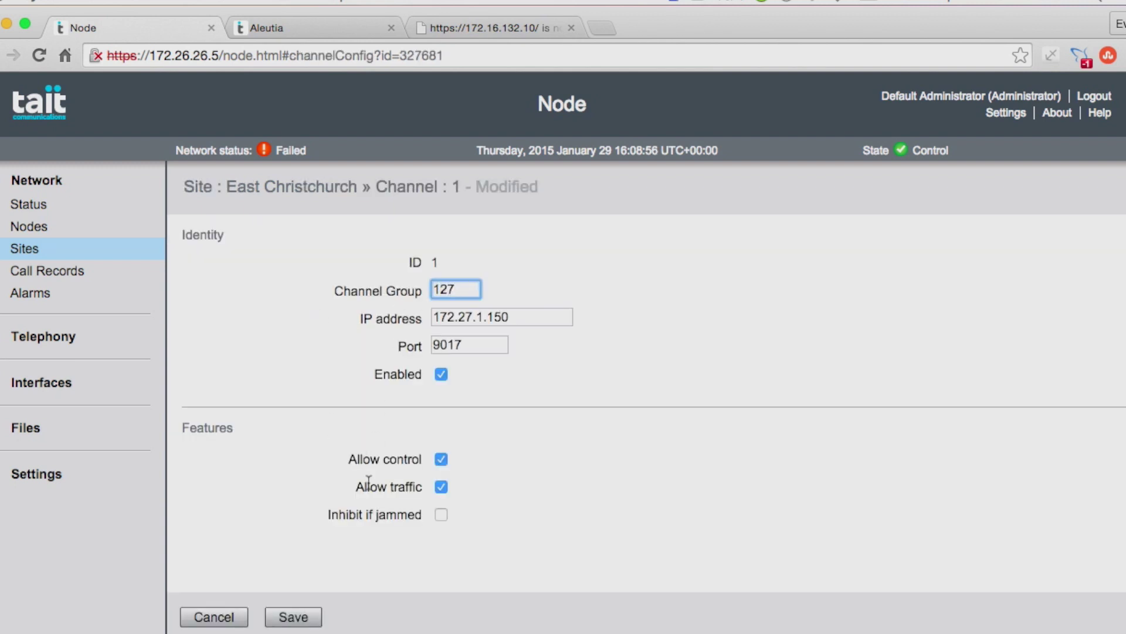
left_click(301, 619)
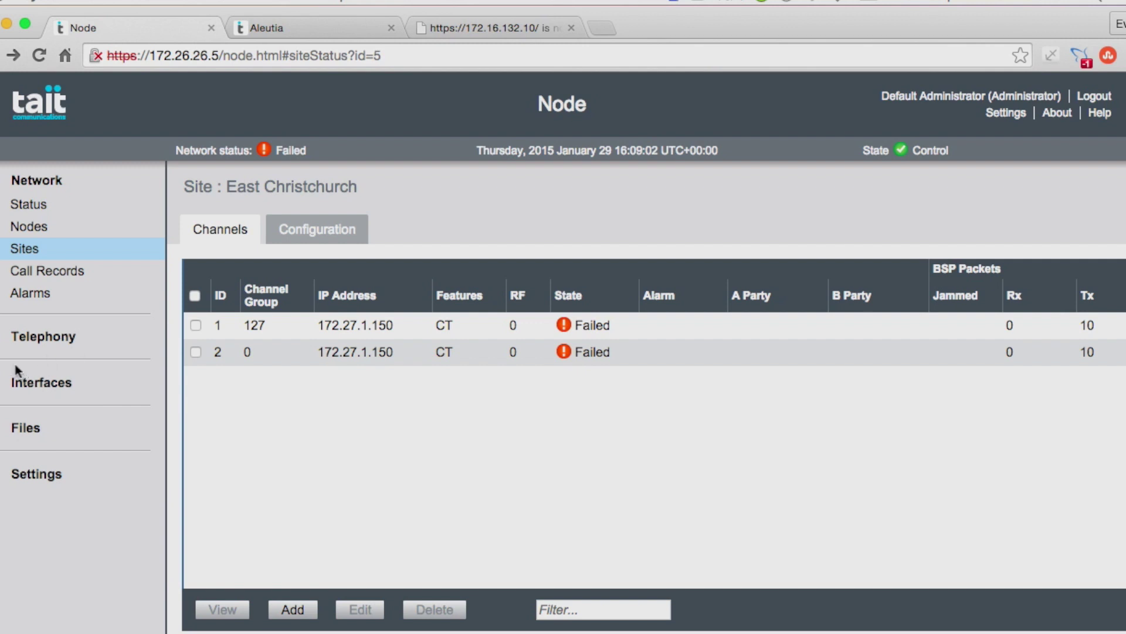
Step: Start a new SIP line from the Telephony > SIP Lines list
left_click(1, 345)
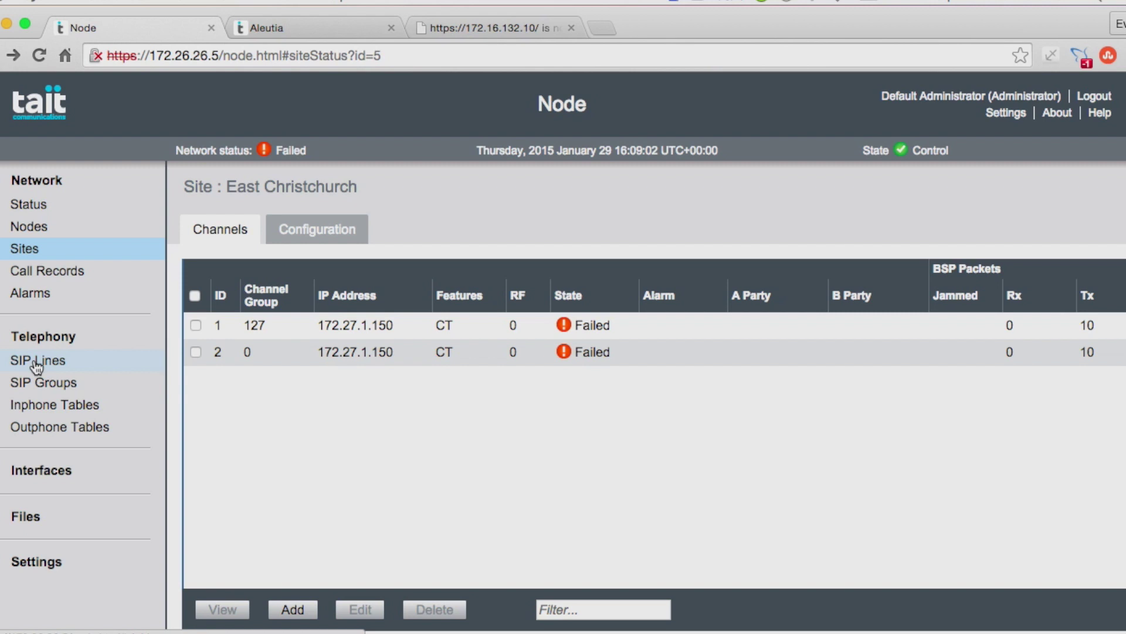
left_click(37, 362)
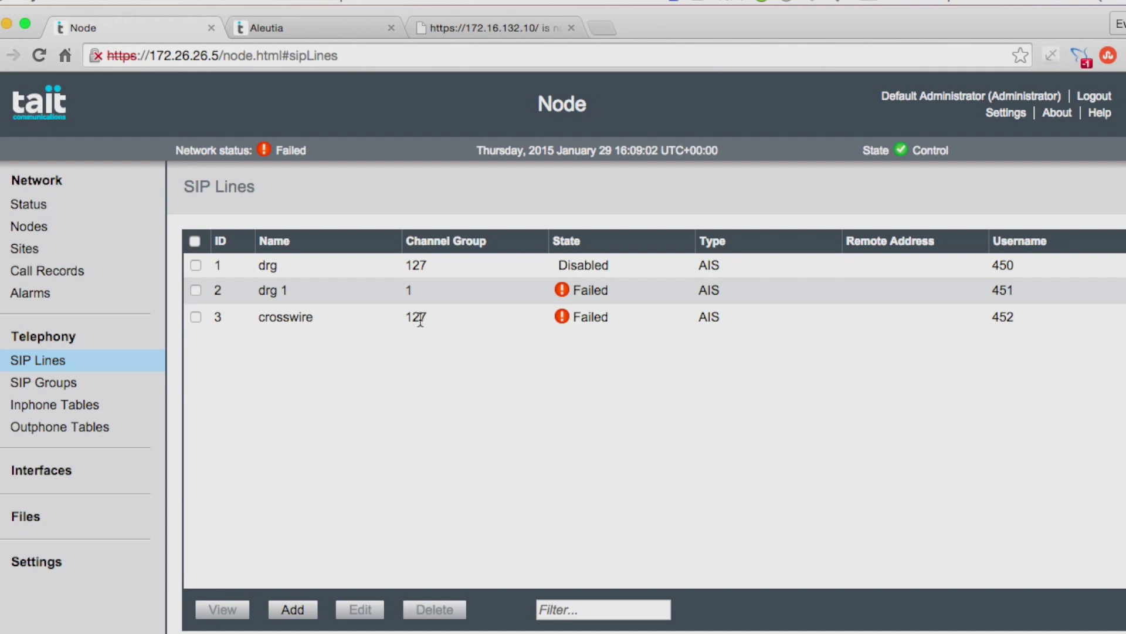
left_click(296, 612)
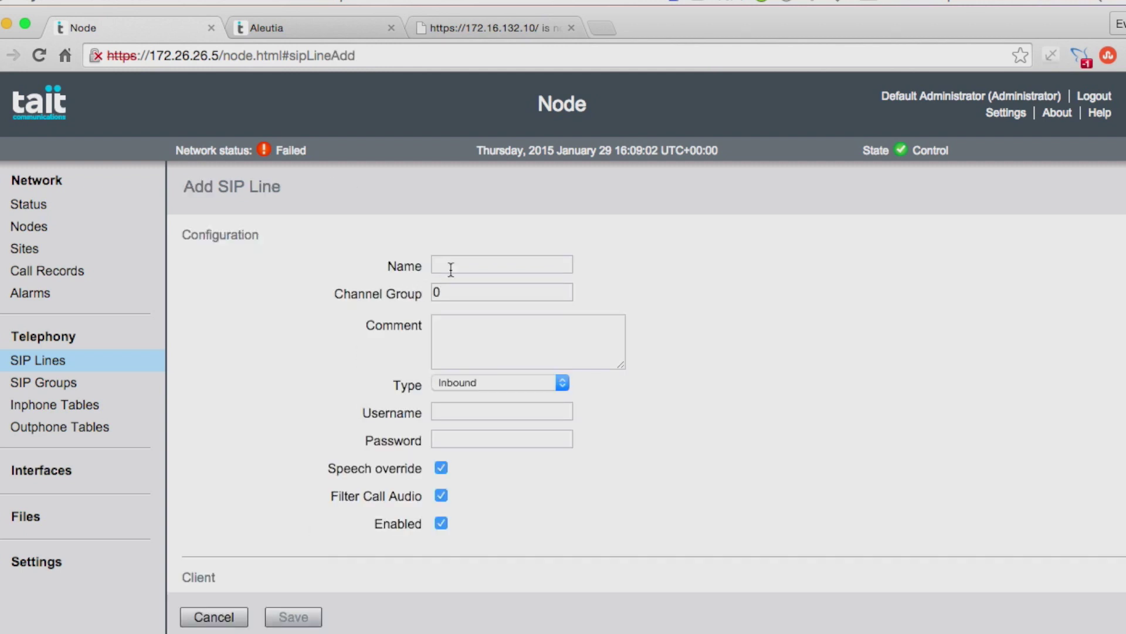
Step: Name the SIP line after the operator's console and set its channel group to 127
left_click(452, 267)
type("joh")
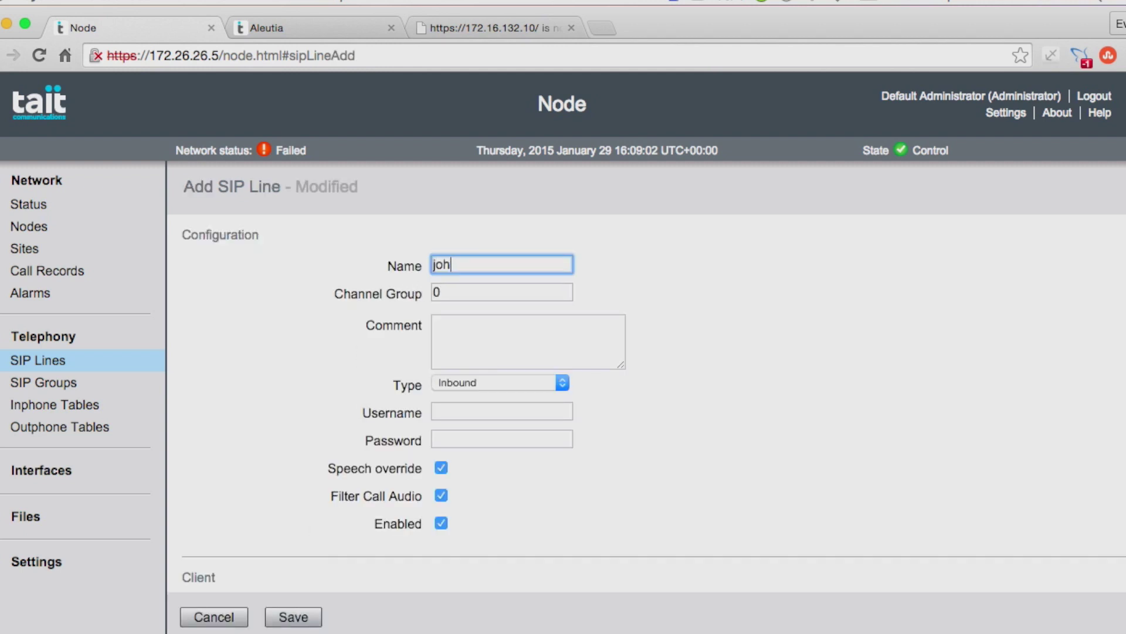
type("n's console")
left_click(446, 293)
type("127")
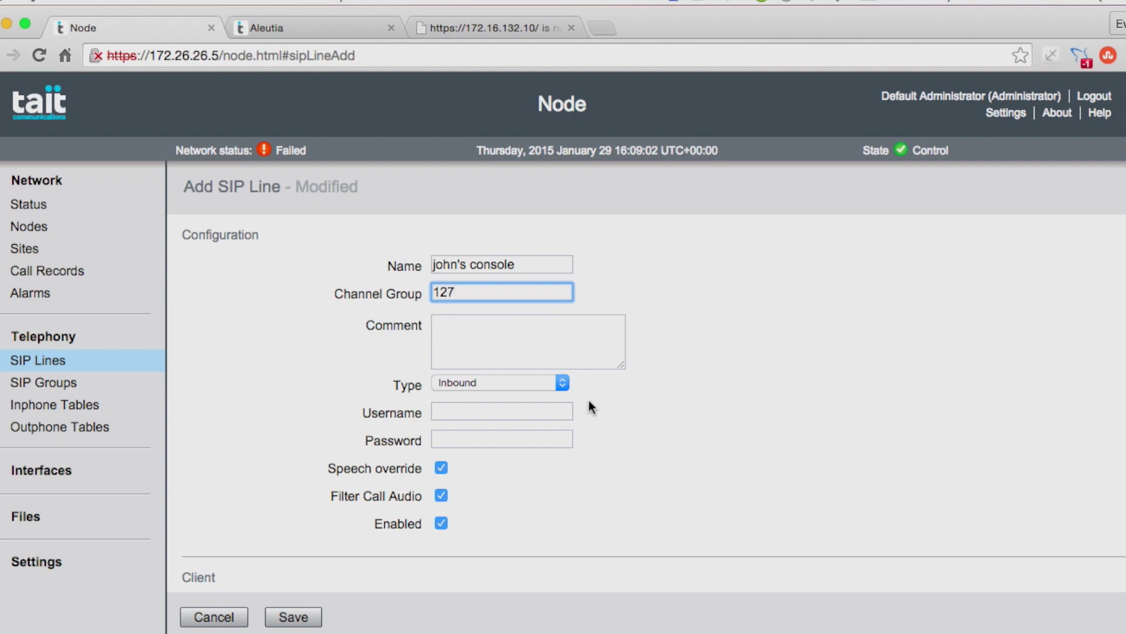
Step: Make the console line type AIS, enter its username and password, and save it
left_click(562, 386)
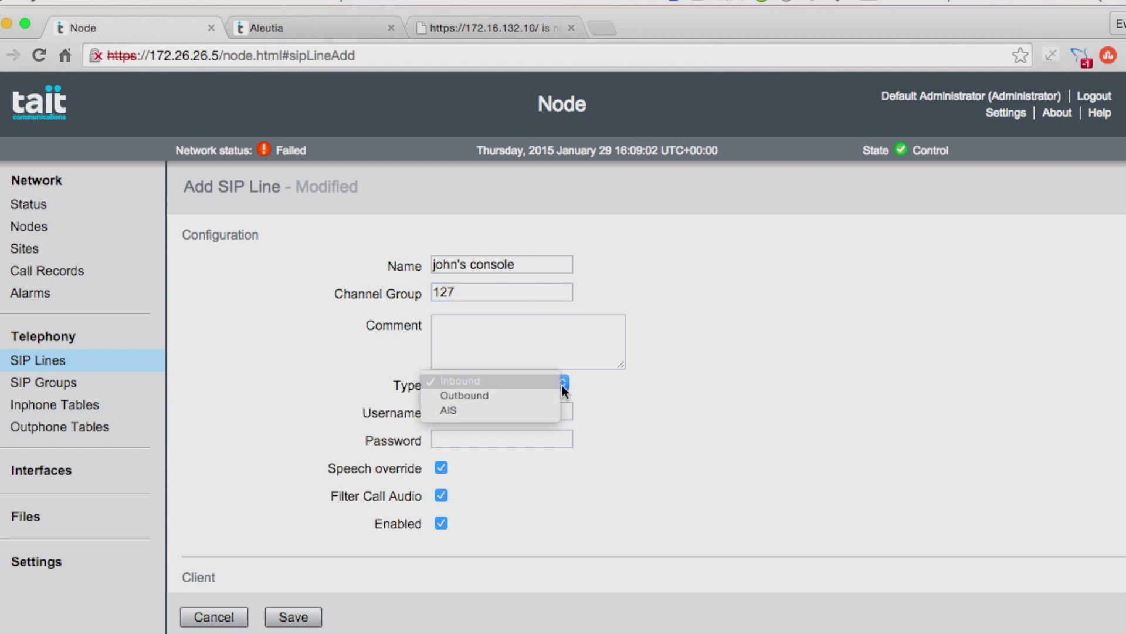
left_click(457, 410)
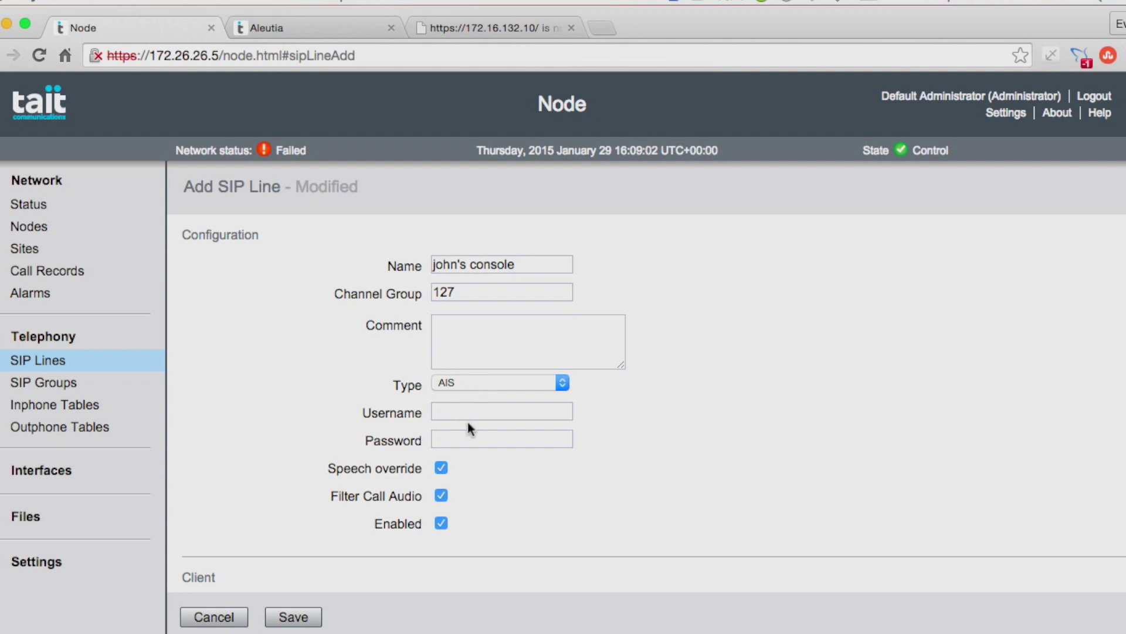
left_click(446, 410)
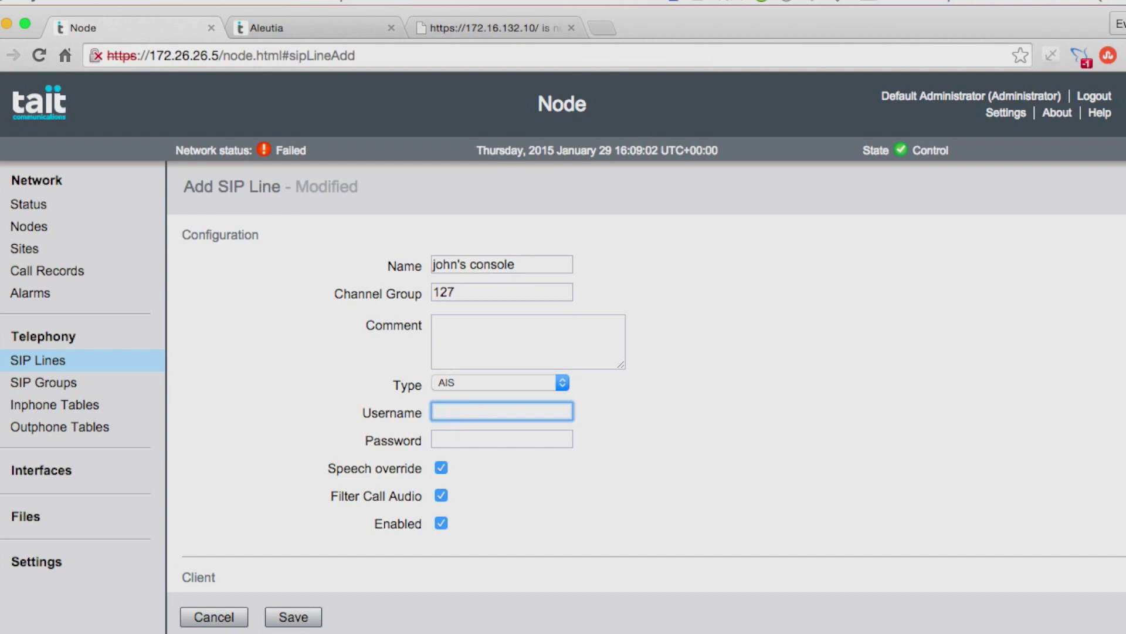
type("qwerqwe")
left_click(454, 441)
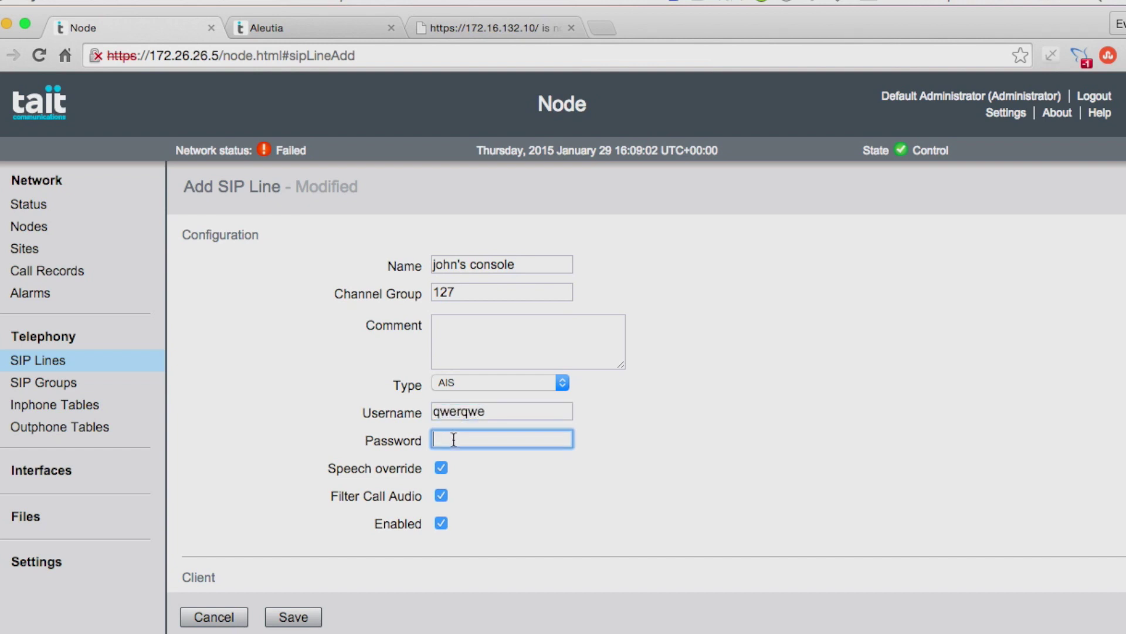
type("qerqwe")
left_click(293, 618)
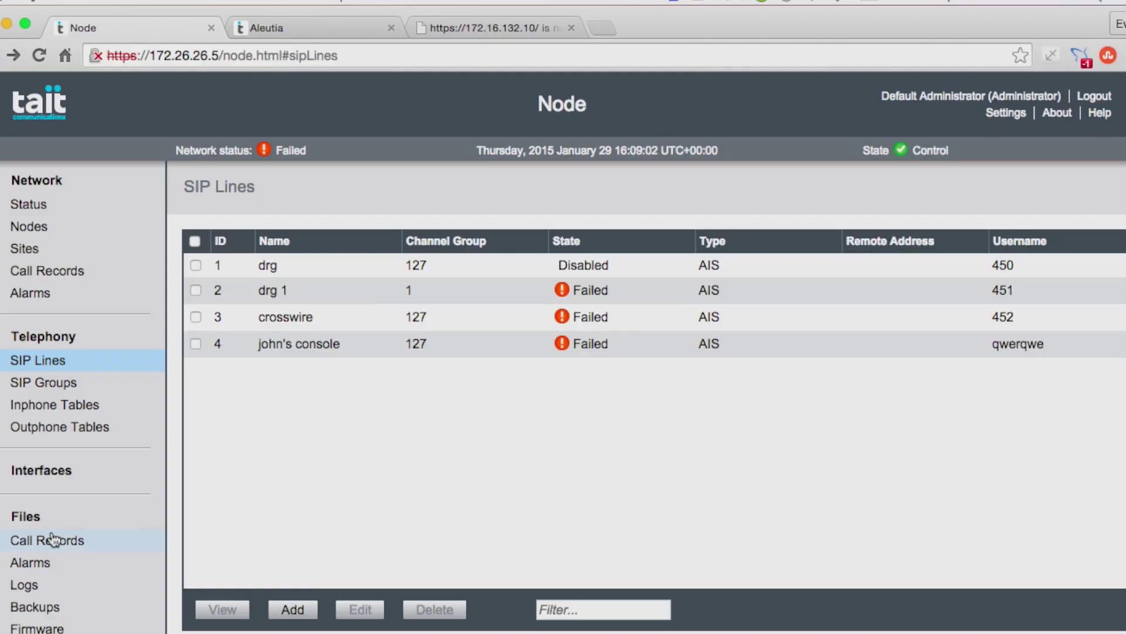
Step: Generate a new configuration backup from the Backup Files list
left_click(35, 599)
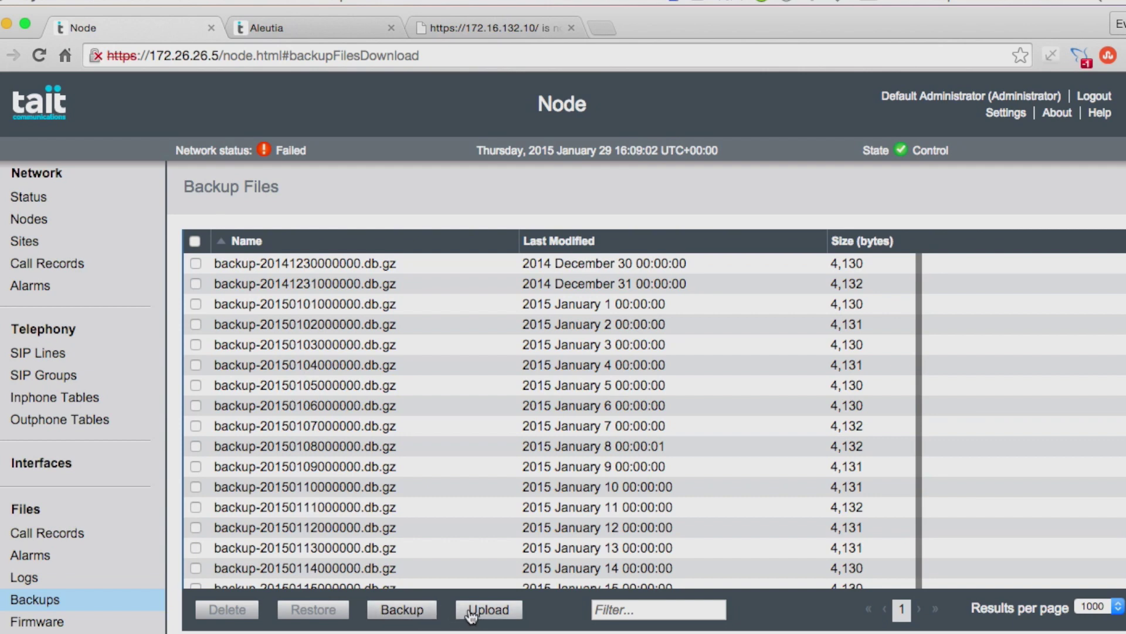
left_click(399, 612)
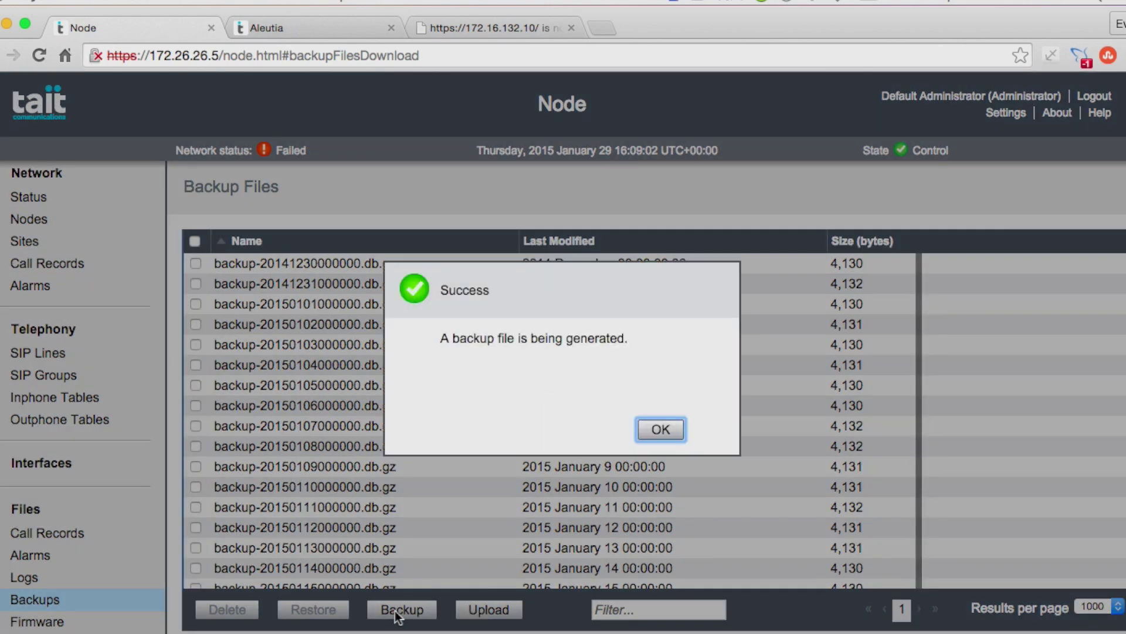
left_click(658, 429)
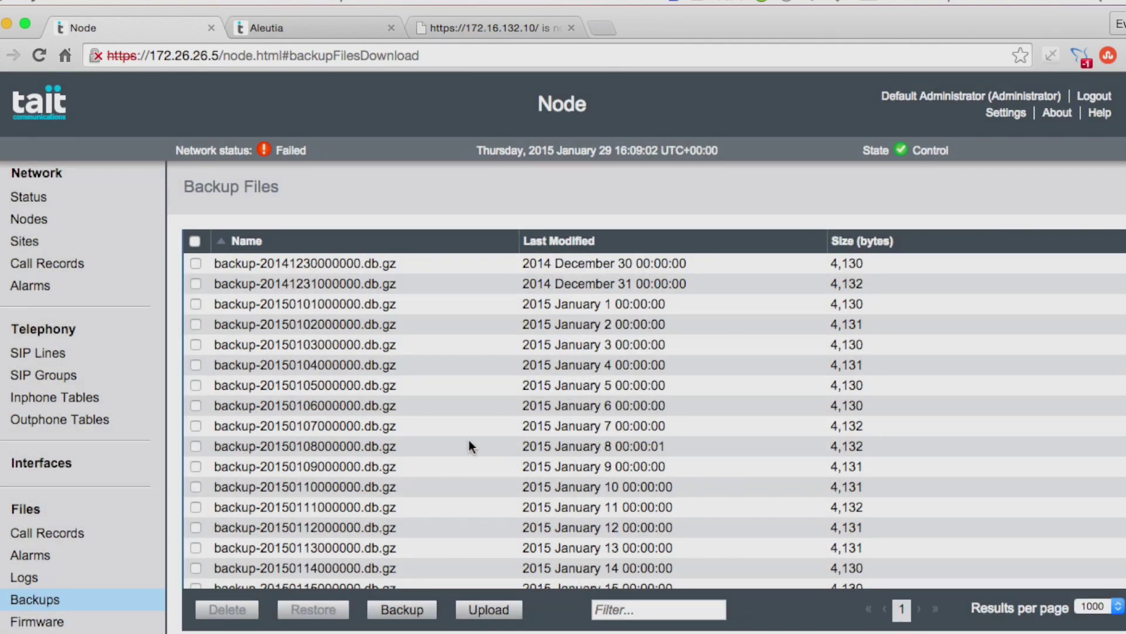
Step: Download dmrNode2_MPTgateway.db.gz but cancel the save, then bring up the Upload database dialog
scroll(469, 446, "down", 5)
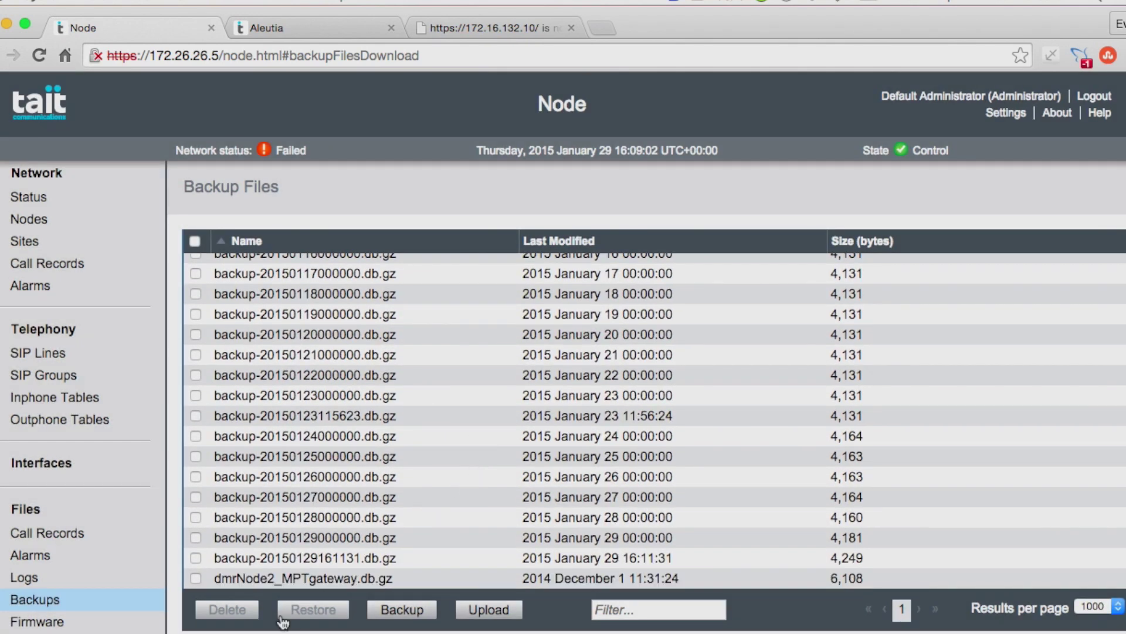
left_click(311, 579)
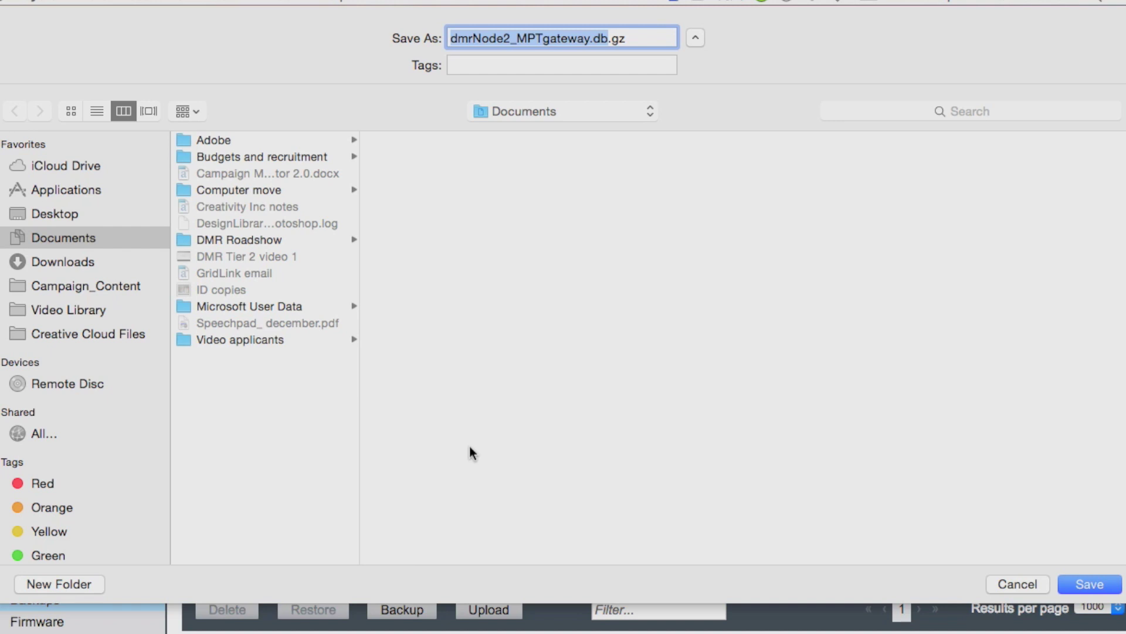
left_click(1013, 586)
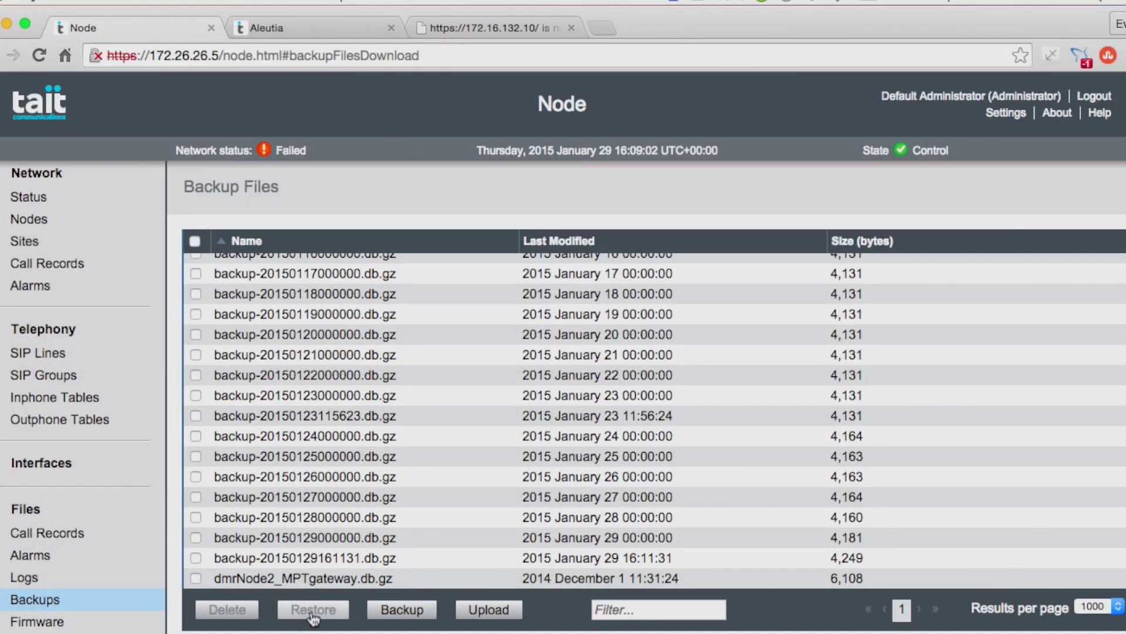
left_click(496, 612)
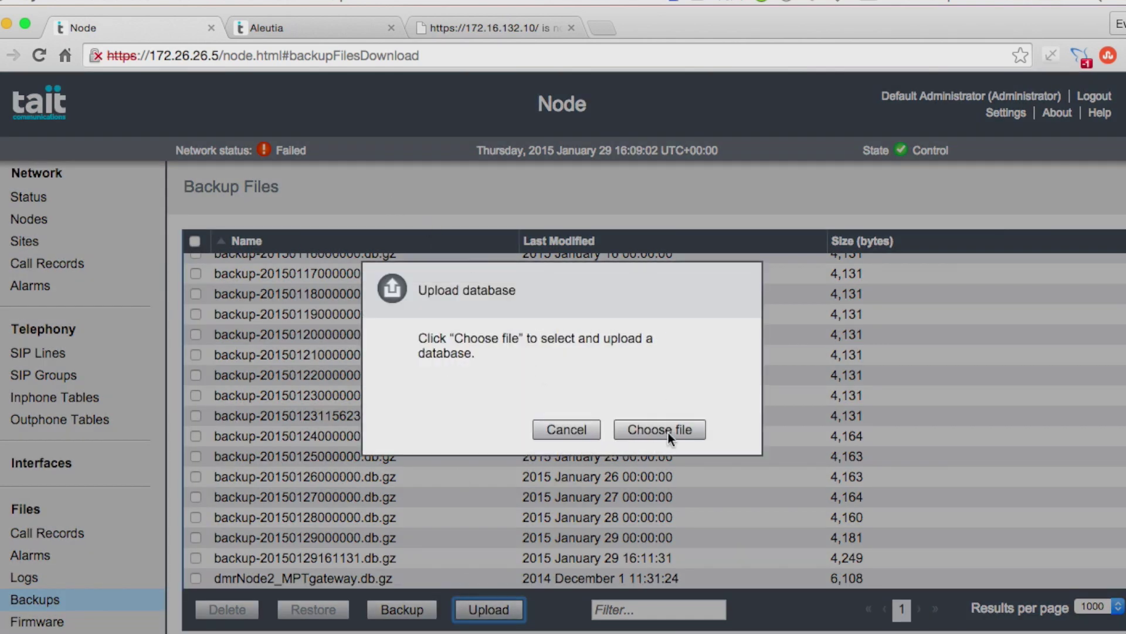
left_click(667, 430)
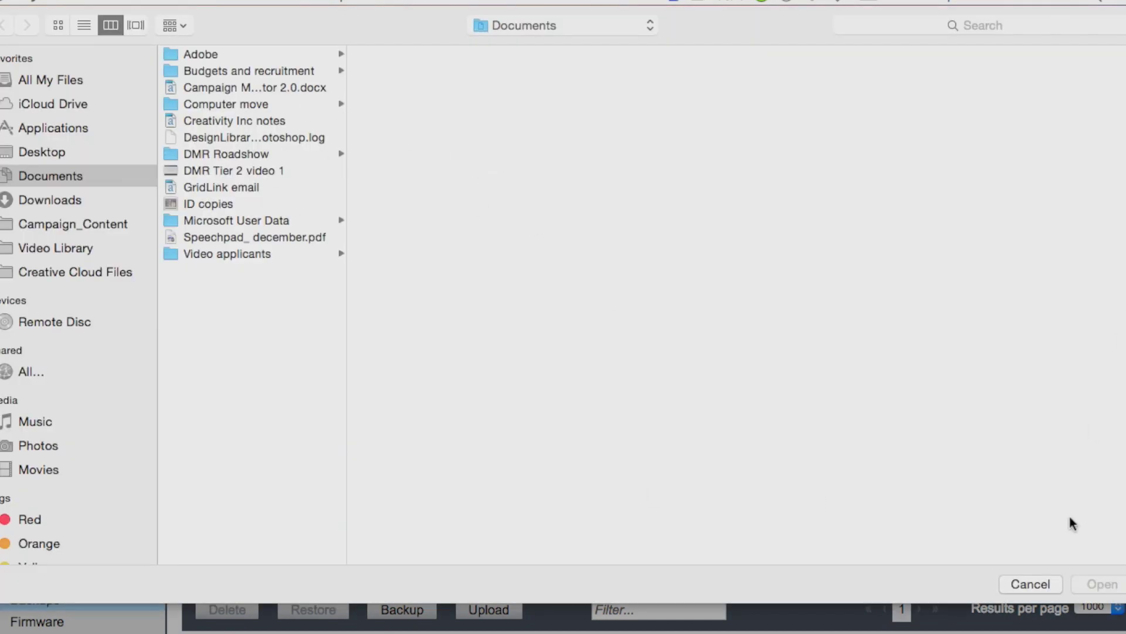
left_click(1031, 584)
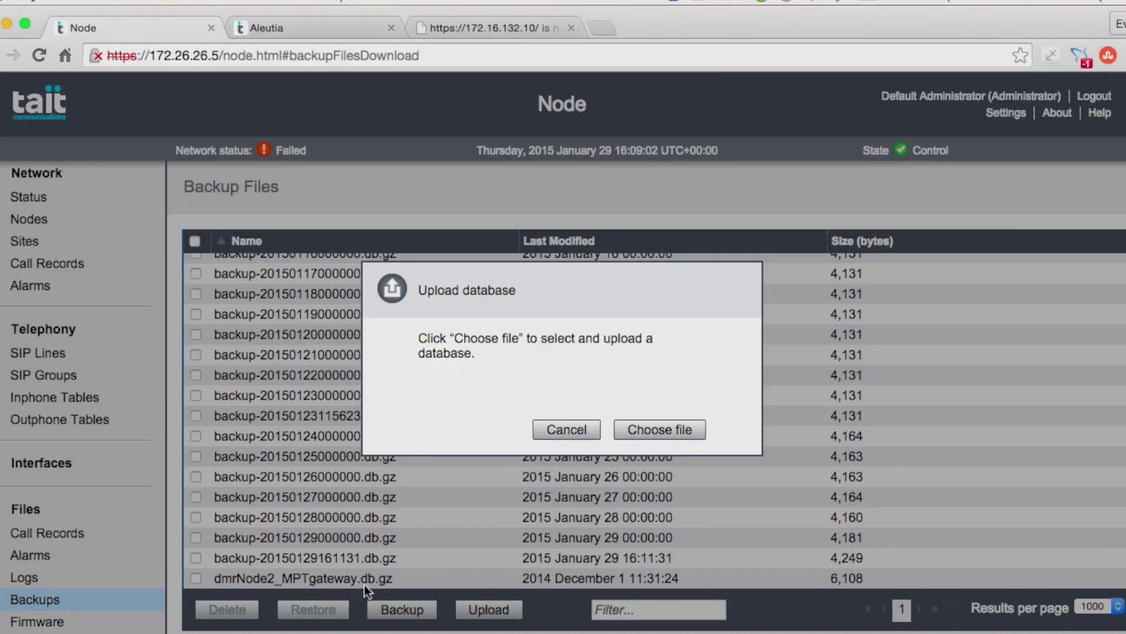
left_click(576, 437)
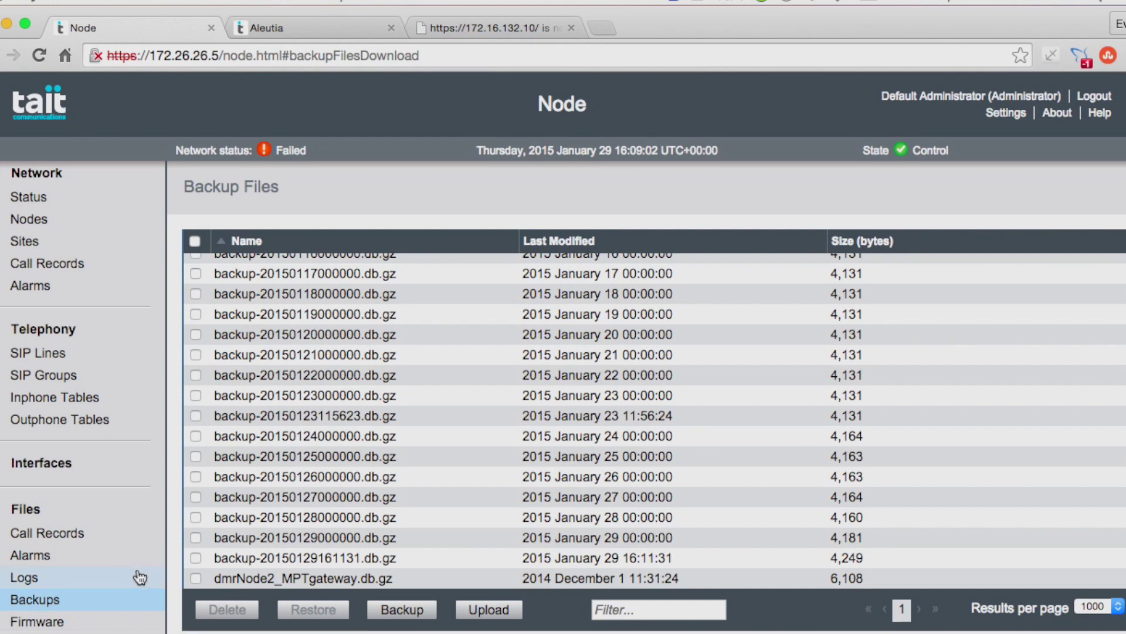
left_click(195, 578)
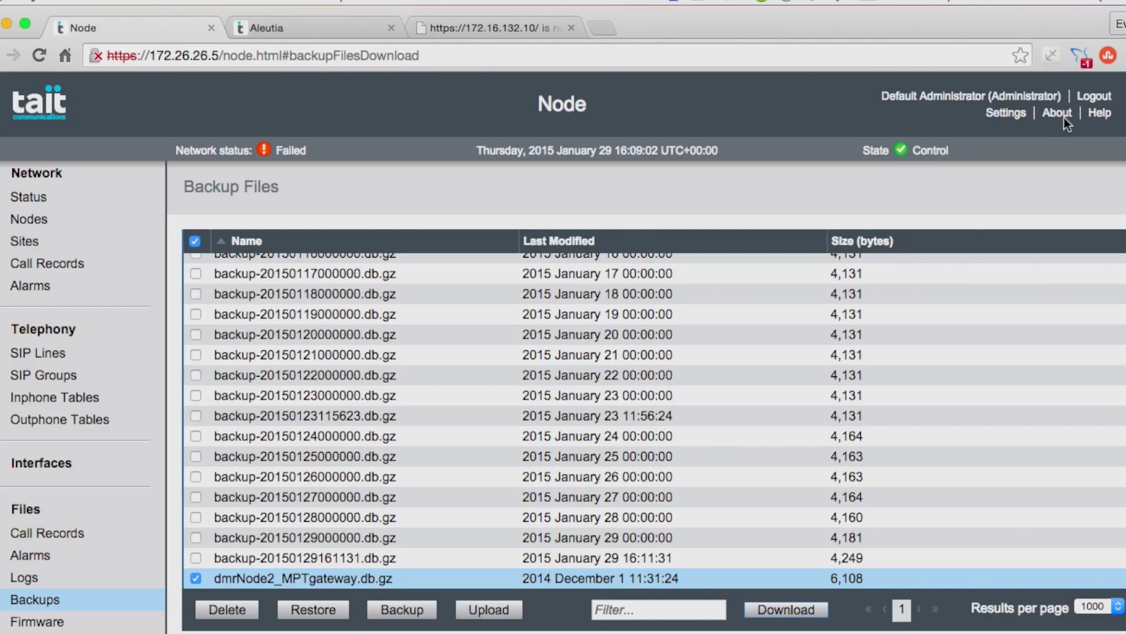
Step: Log out of the node and confirm the logout
left_click(1098, 100)
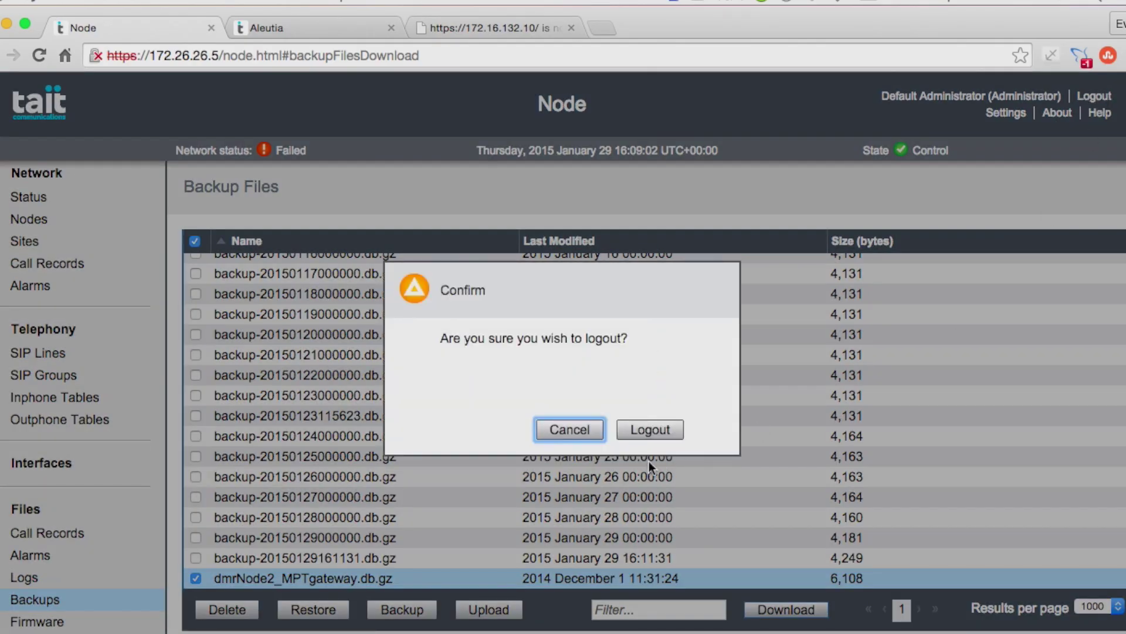
left_click(648, 430)
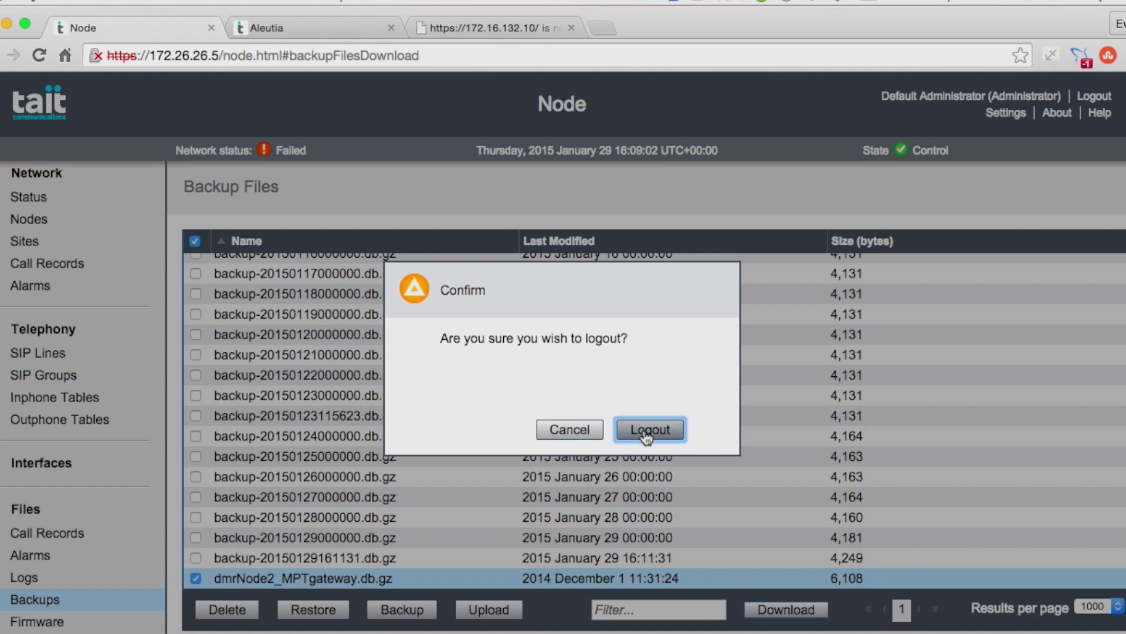